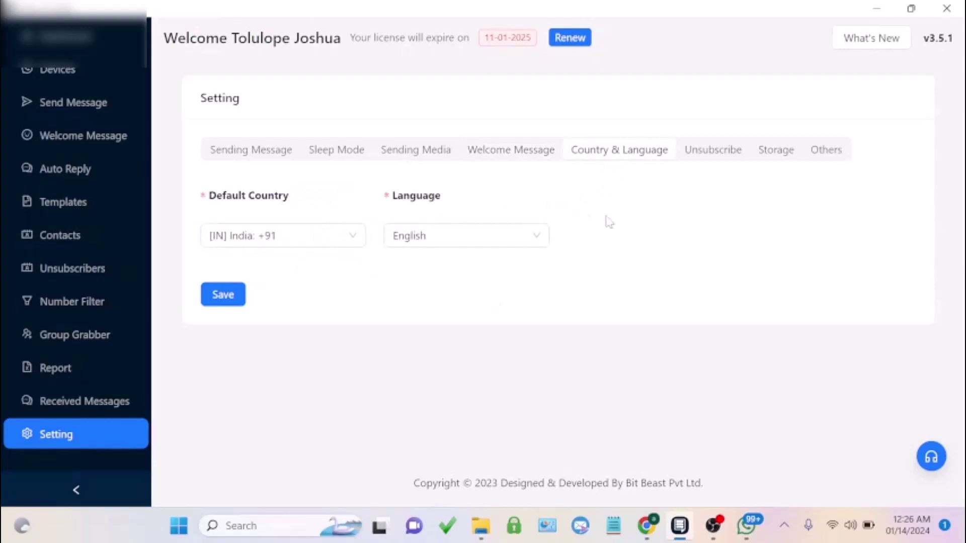
# Step: Review the Unsubscribe, Storage and Others settings tabs, then return to the Dashboard overview
pyautogui.click(724, 157)
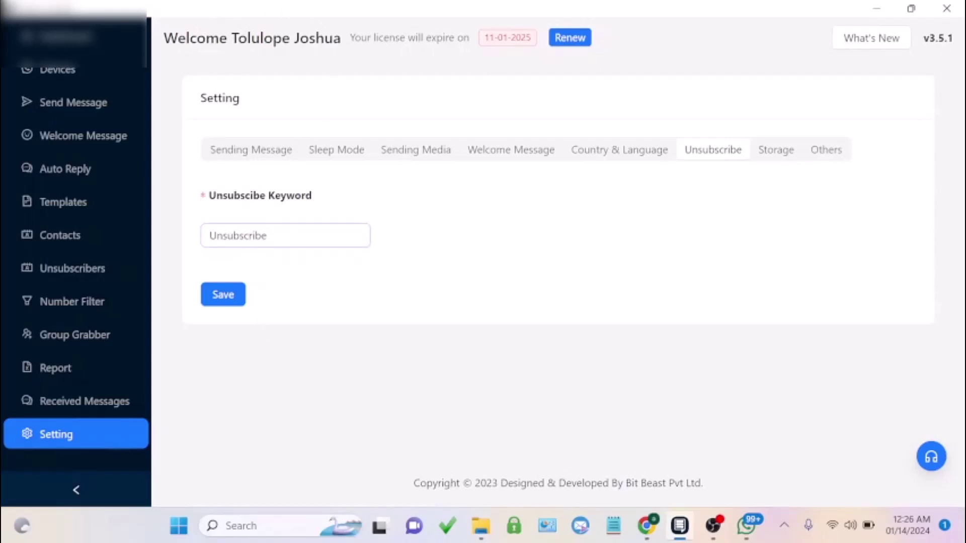
pyautogui.click(778, 154)
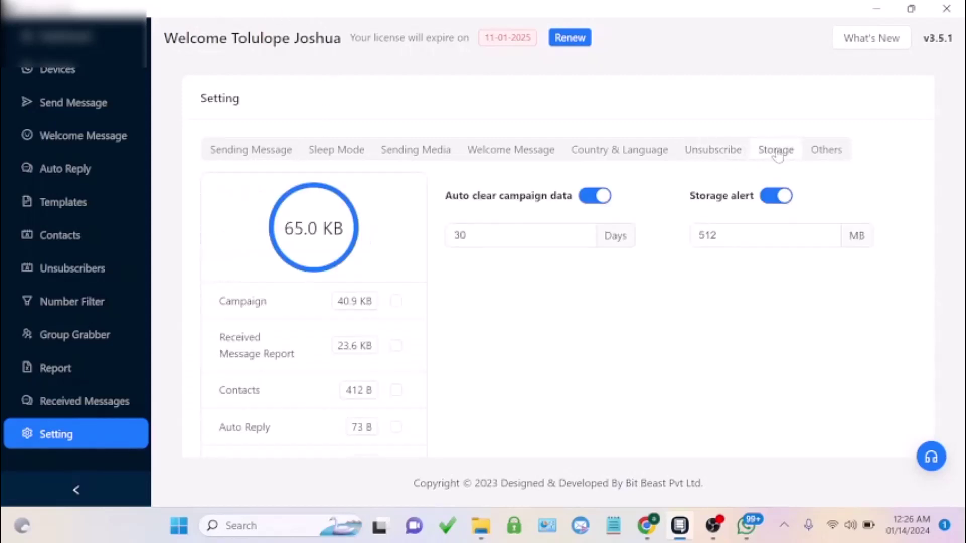
pyautogui.click(829, 159)
pyautogui.scroll(2, 80, 161)
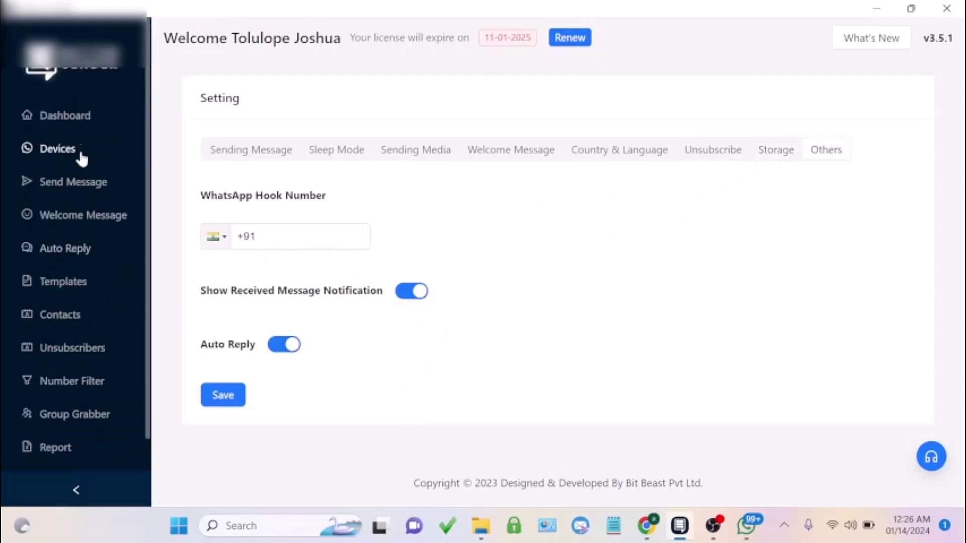
pyautogui.click(75, 122)
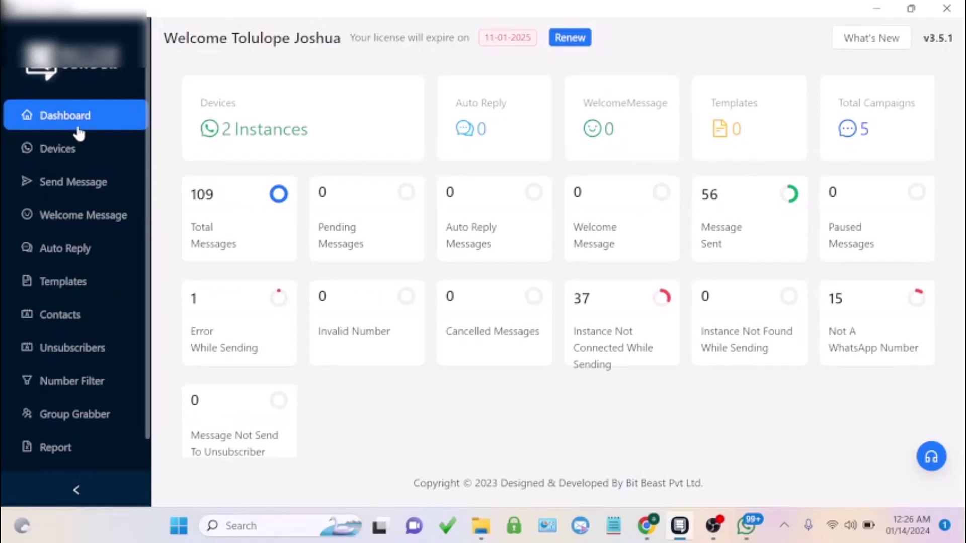
# Step: On the Devices page, create a new QR Login instance named testt
pyautogui.click(61, 150)
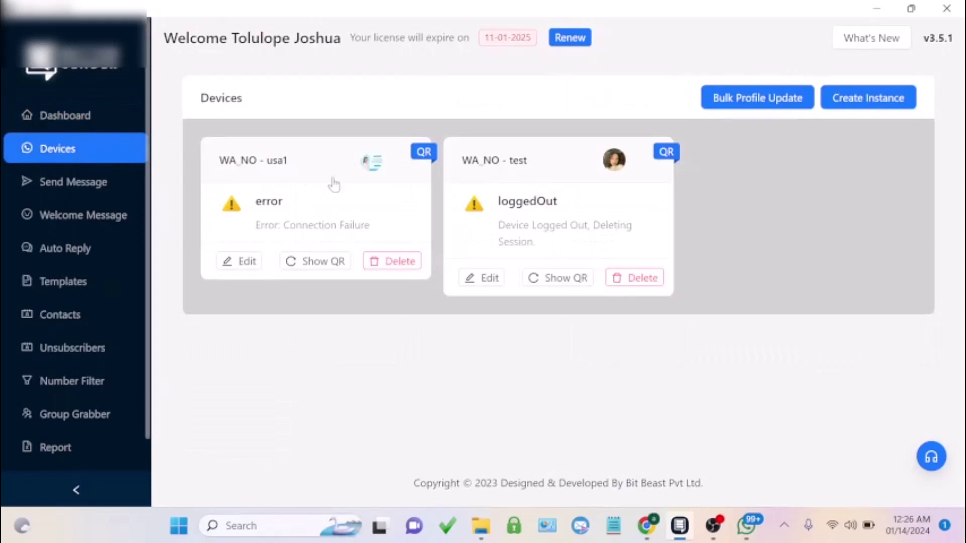
pyautogui.click(856, 98)
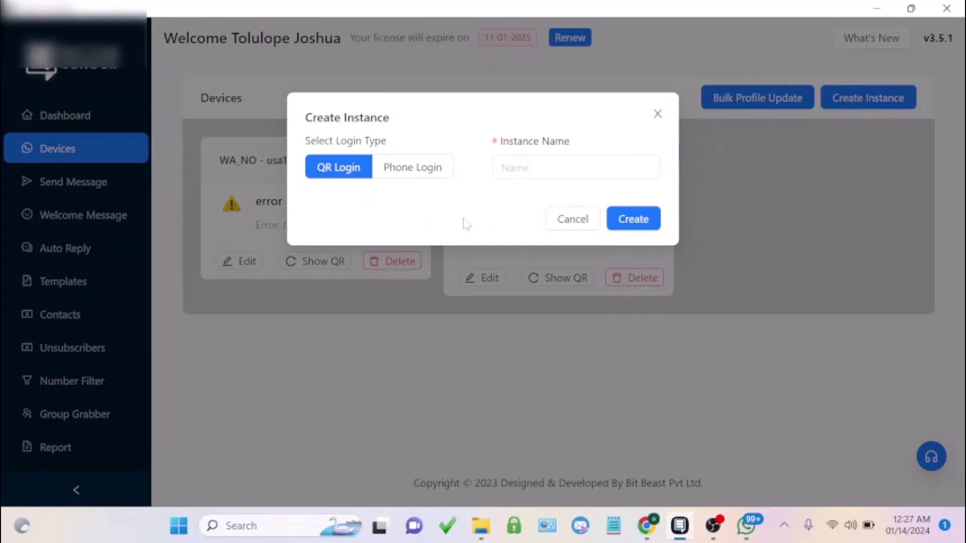
pyautogui.click(408, 179)
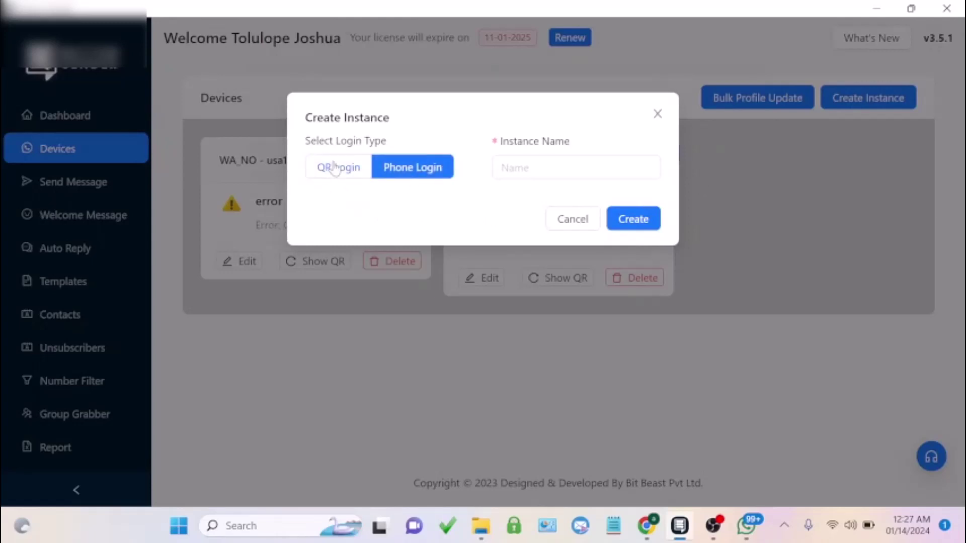
pyautogui.click(334, 167)
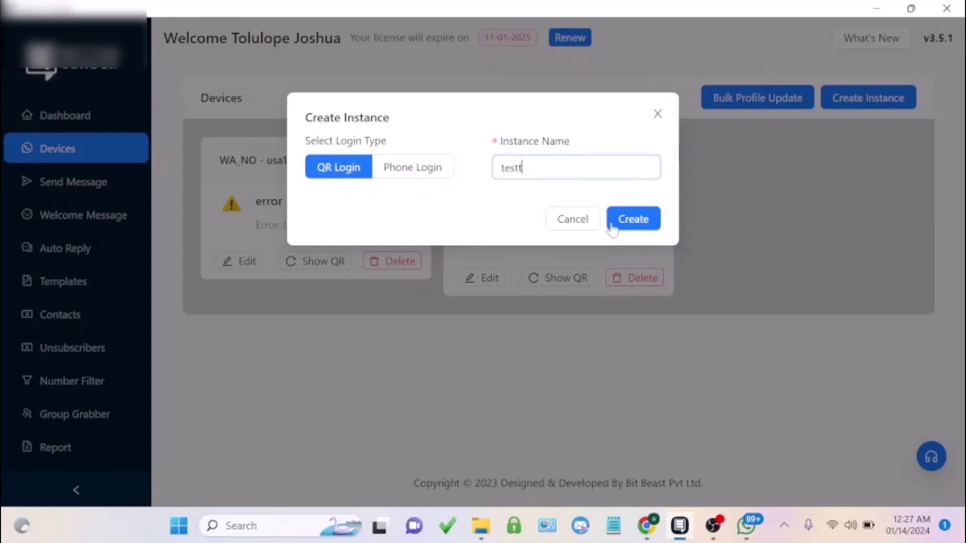
pyautogui.click(630, 221)
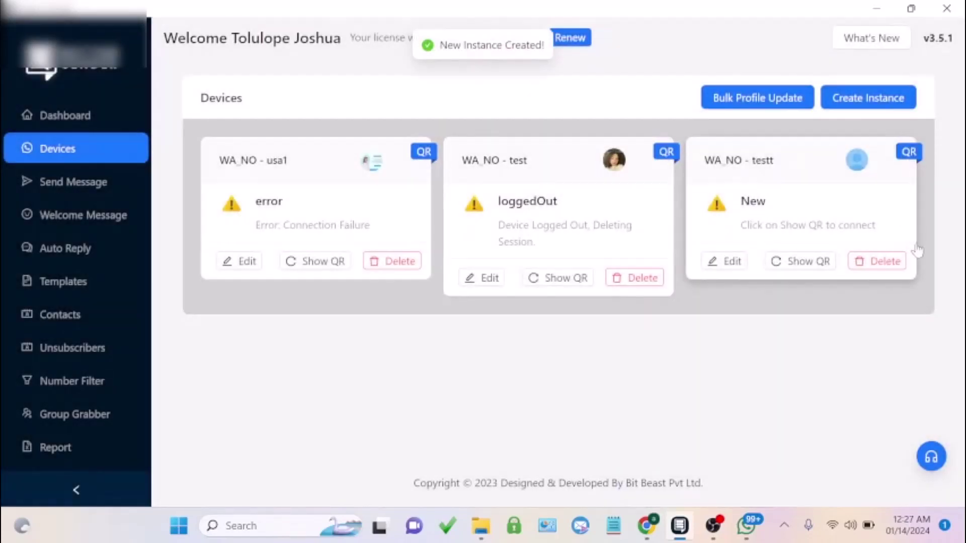
# Step: Show the testt instance's QR code and scan it with WhatsApp to link it
pyautogui.click(809, 265)
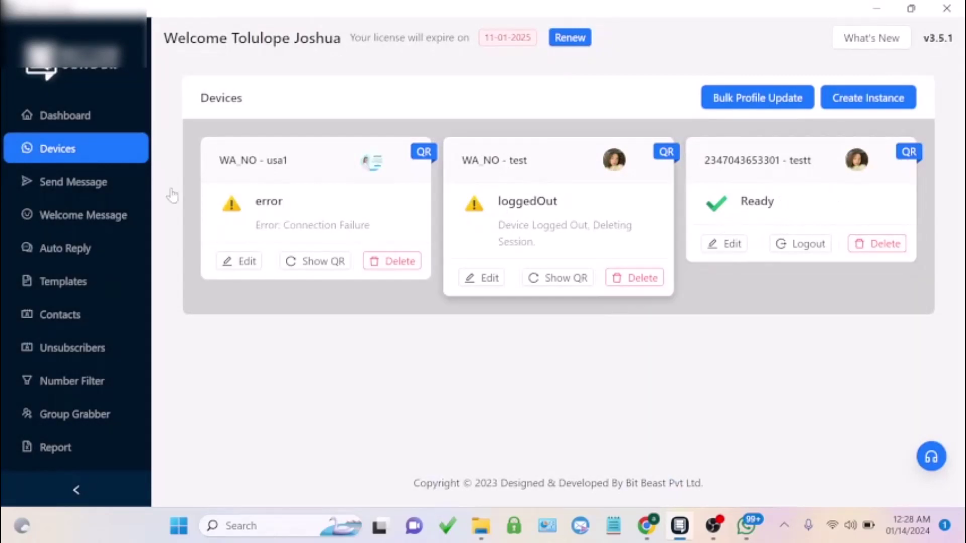
# Step: Start a Send Message form with the New Message template, sent from the testt instance
pyautogui.click(75, 182)
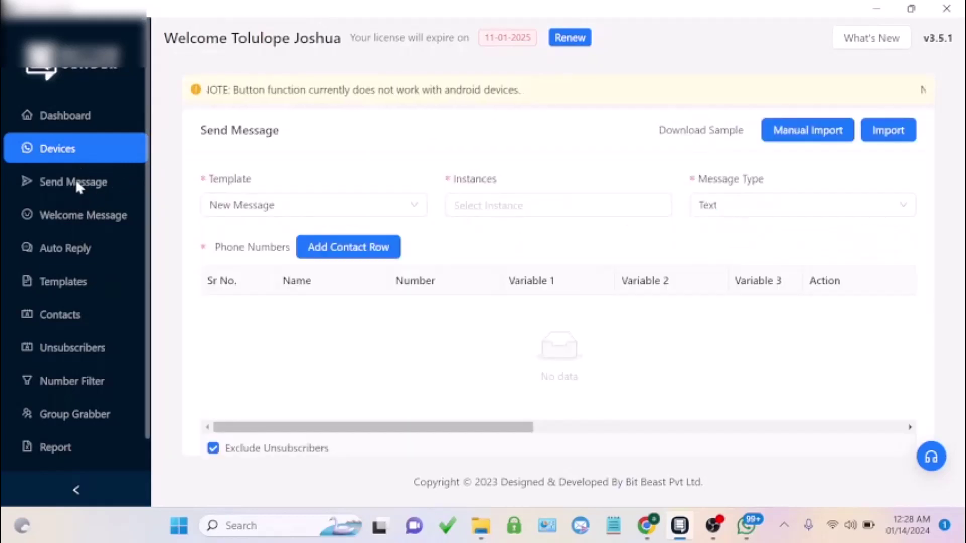
pyautogui.click(322, 218)
pyautogui.click(322, 218)
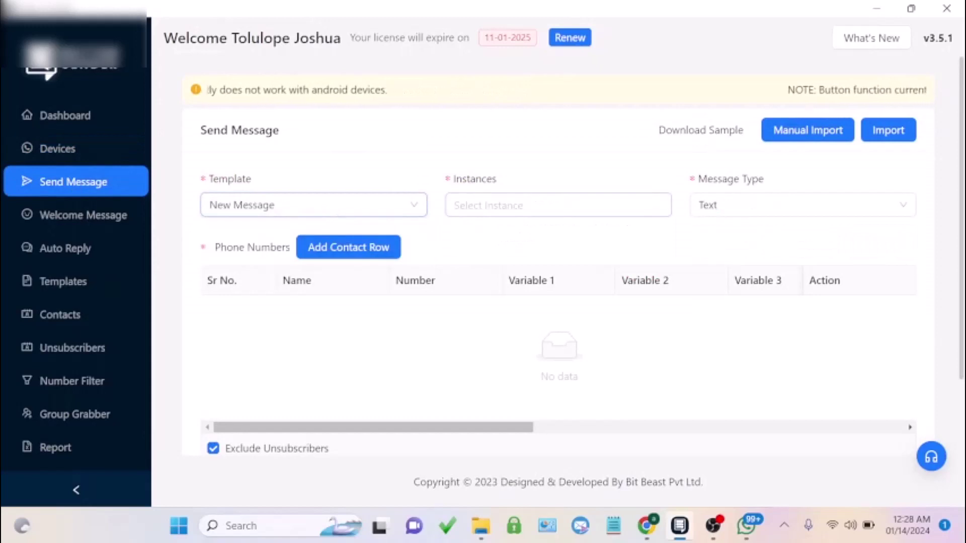
pyautogui.click(503, 206)
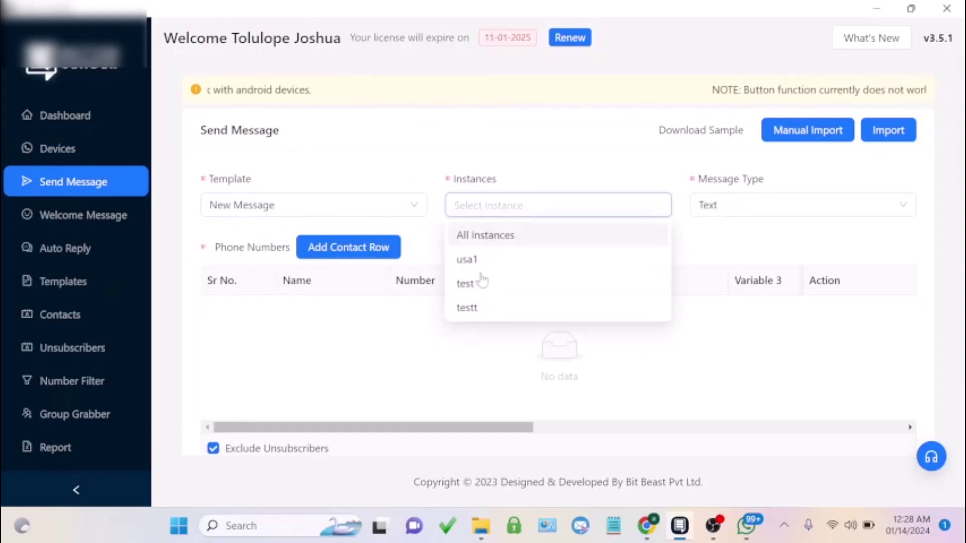
pyautogui.click(451, 161)
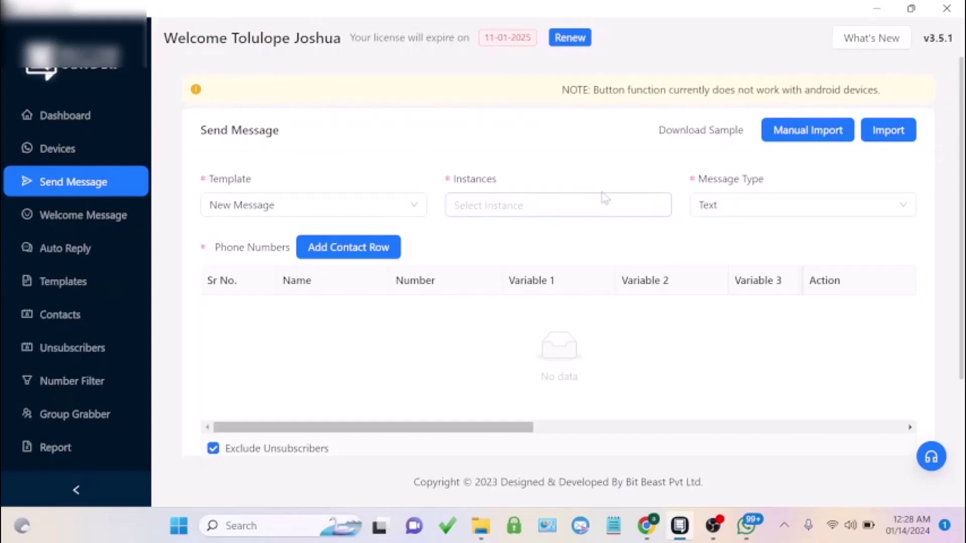
pyautogui.moveTo(501, 179); pyautogui.dragTo(448, 166)
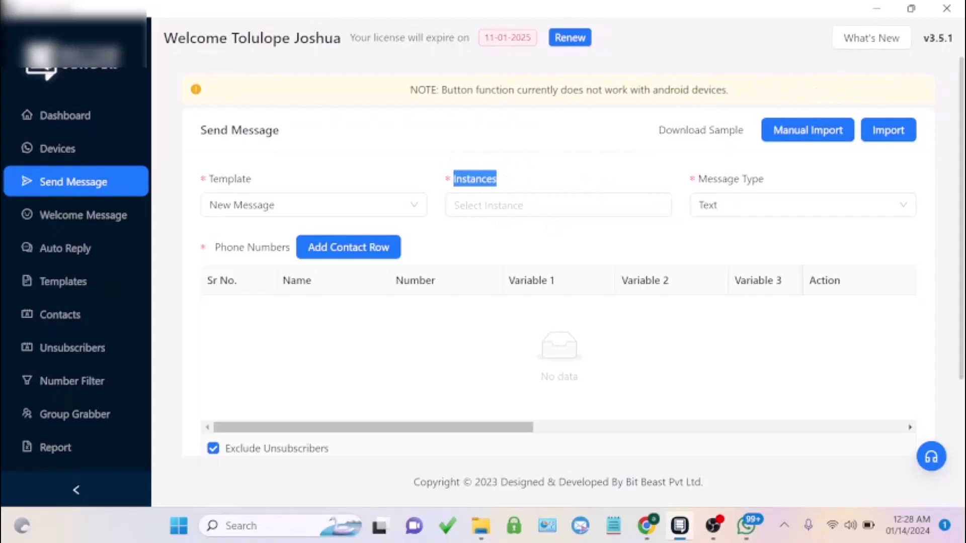
pyautogui.click(509, 205)
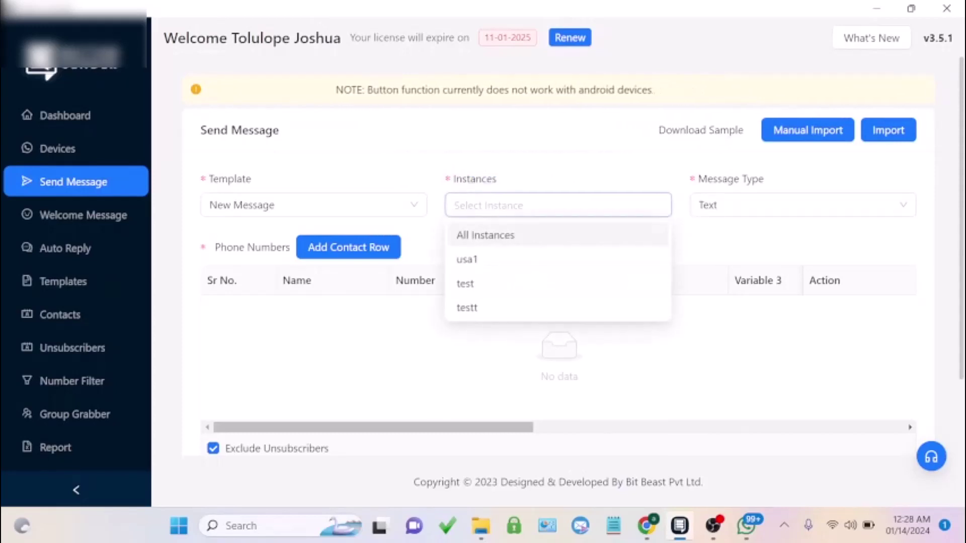
pyautogui.click(477, 309)
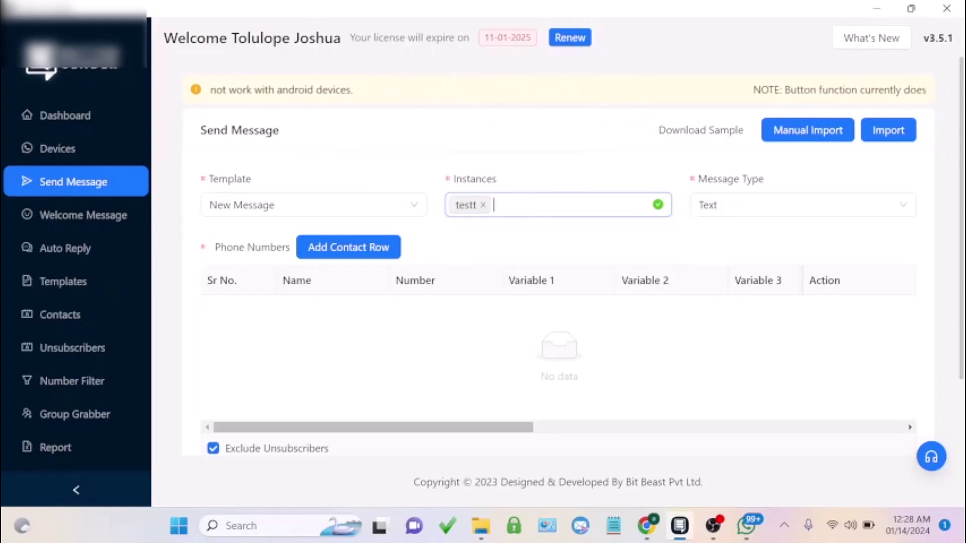
# Step: Check the other instances, then set the message type to Text With Media
pyautogui.click(503, 205)
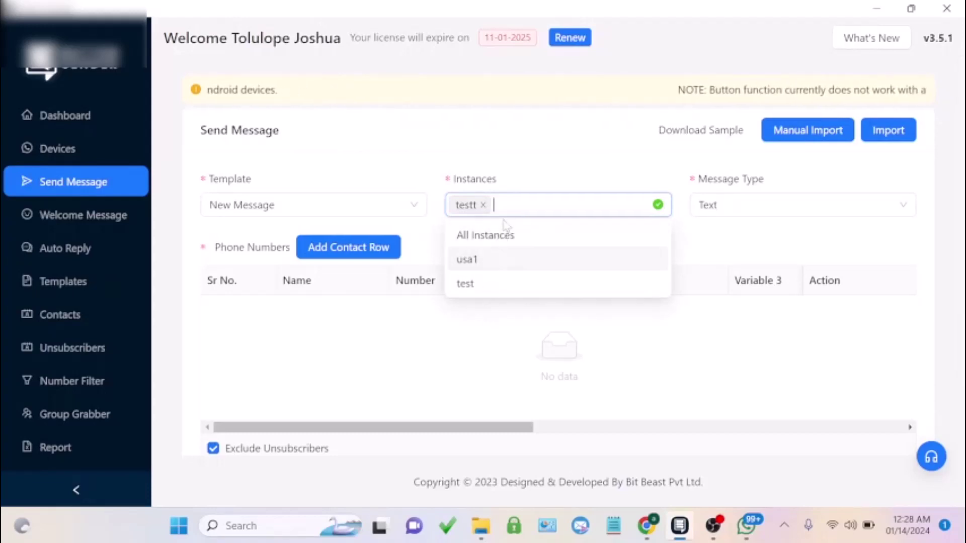
pyautogui.press('Down')
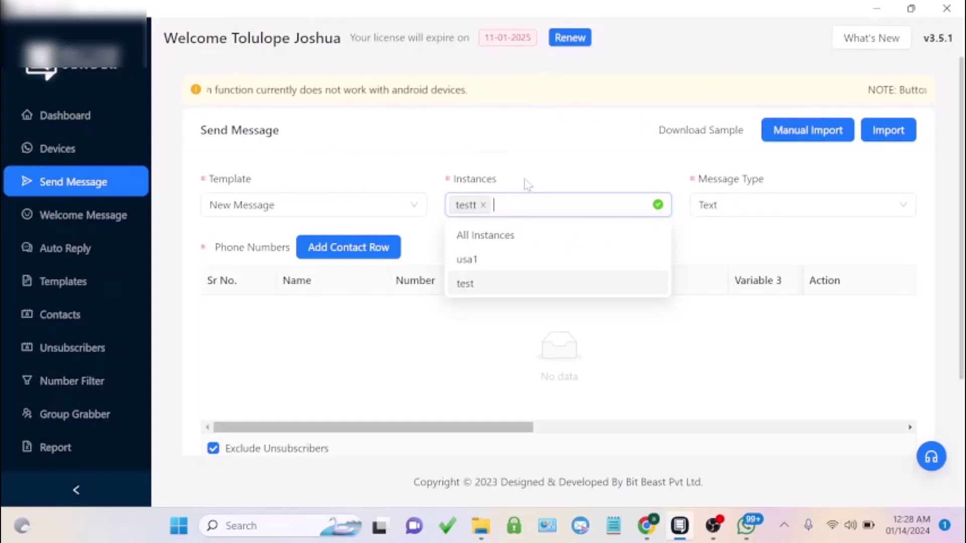
pyautogui.click(516, 177)
pyautogui.click(742, 215)
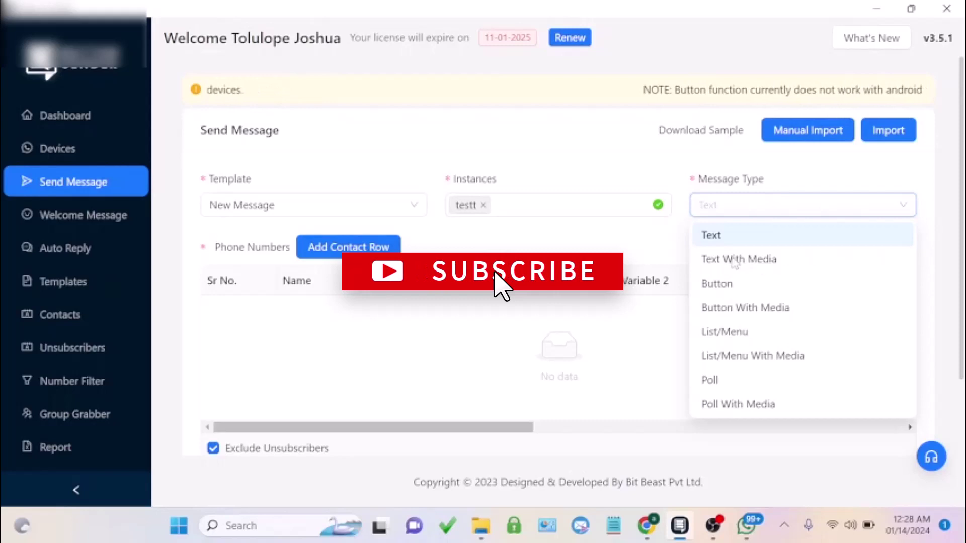
pyautogui.click(734, 261)
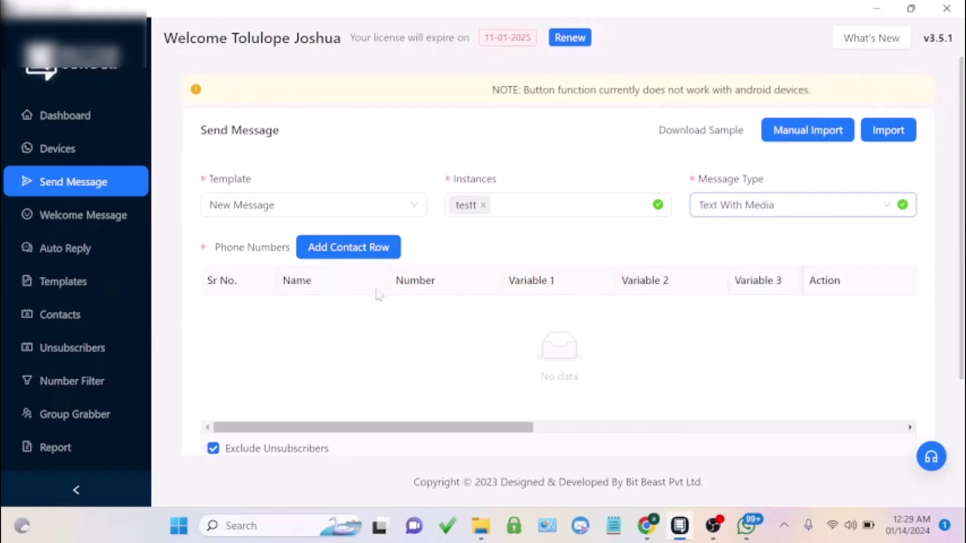
# Step: Manually import two recipient phone numbers, one per line, into the contact list
pyautogui.click(790, 134)
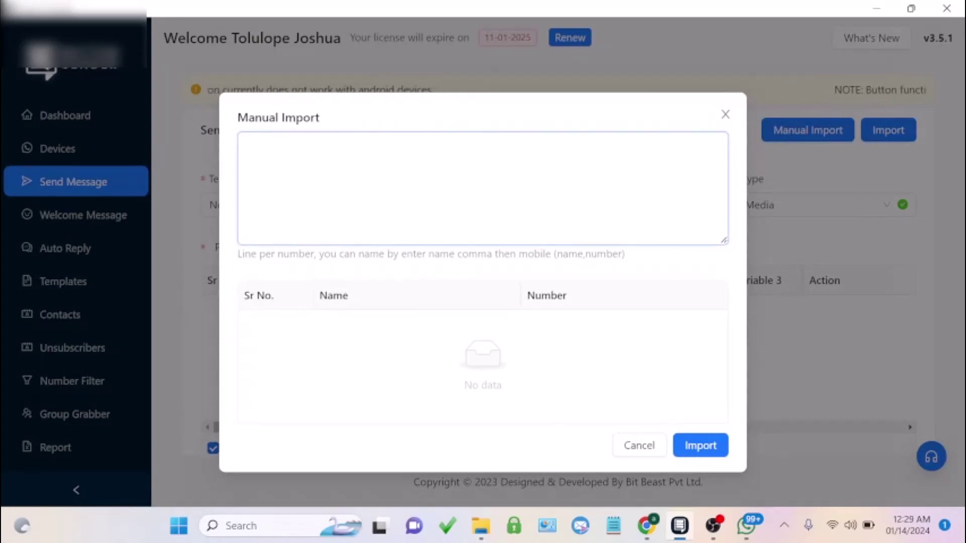
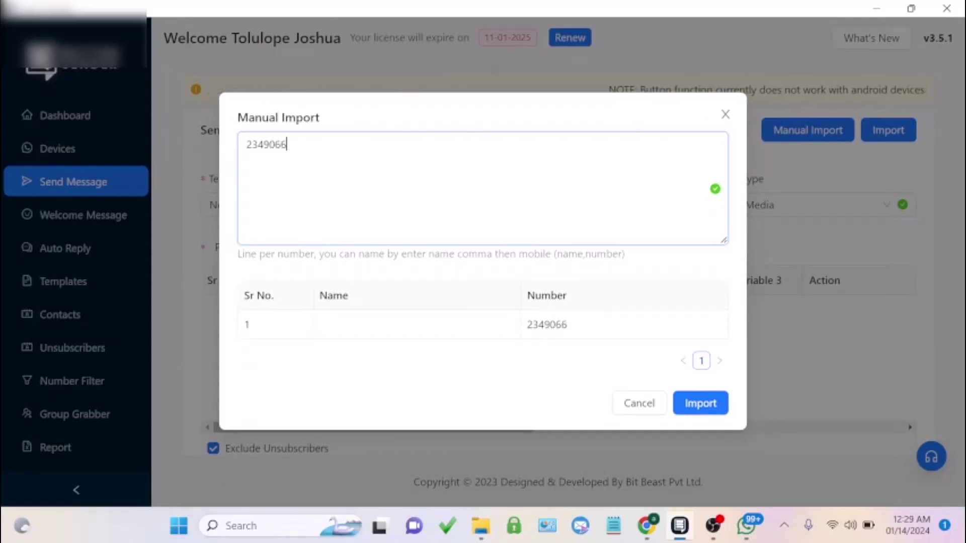
pyautogui.press('Return')
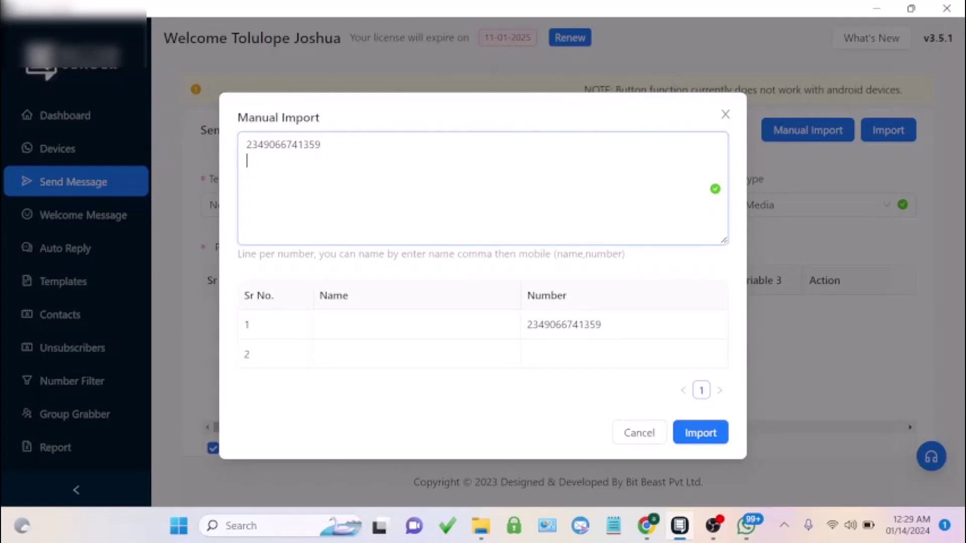
pyautogui.write('2323')
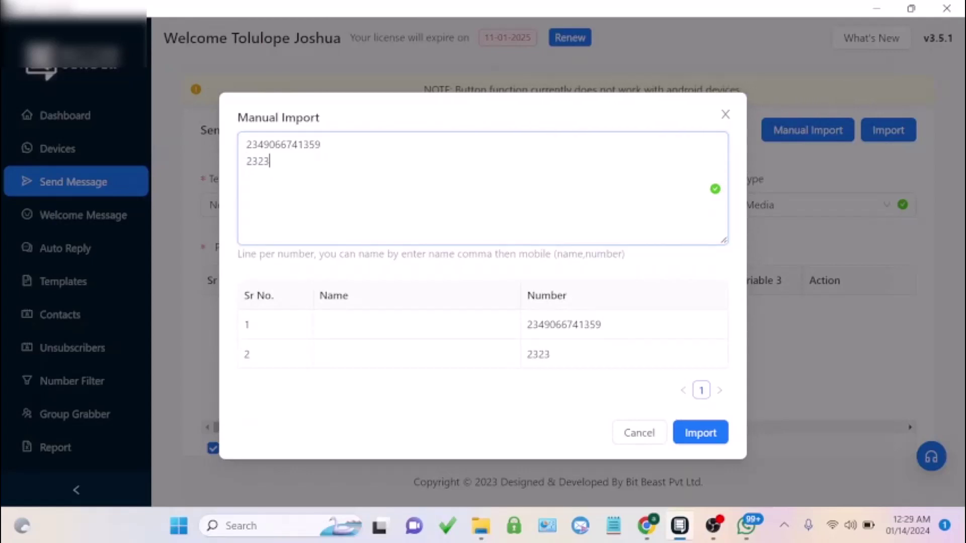
pyautogui.press('BackSpace')
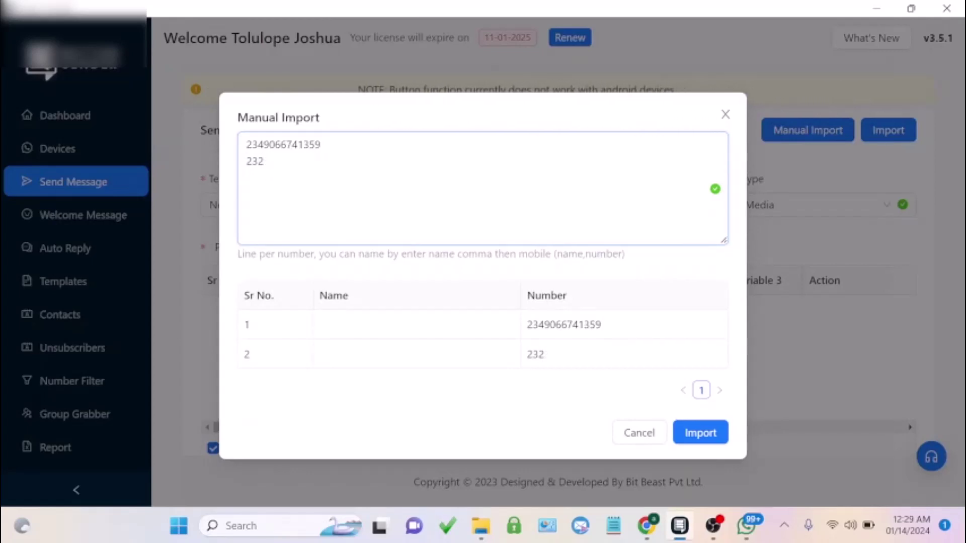
pyautogui.press('BackSpace')
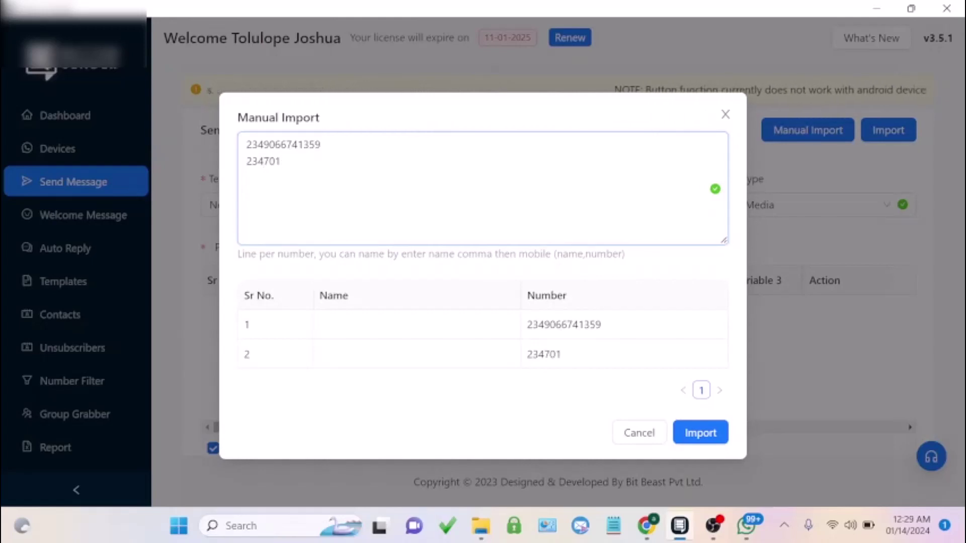
pyautogui.write('4531322')
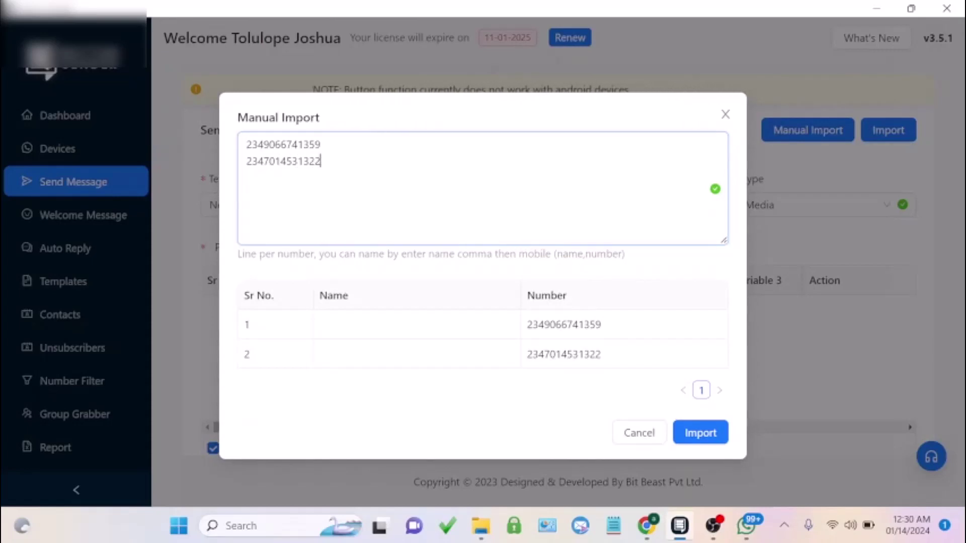
pyautogui.click(705, 443)
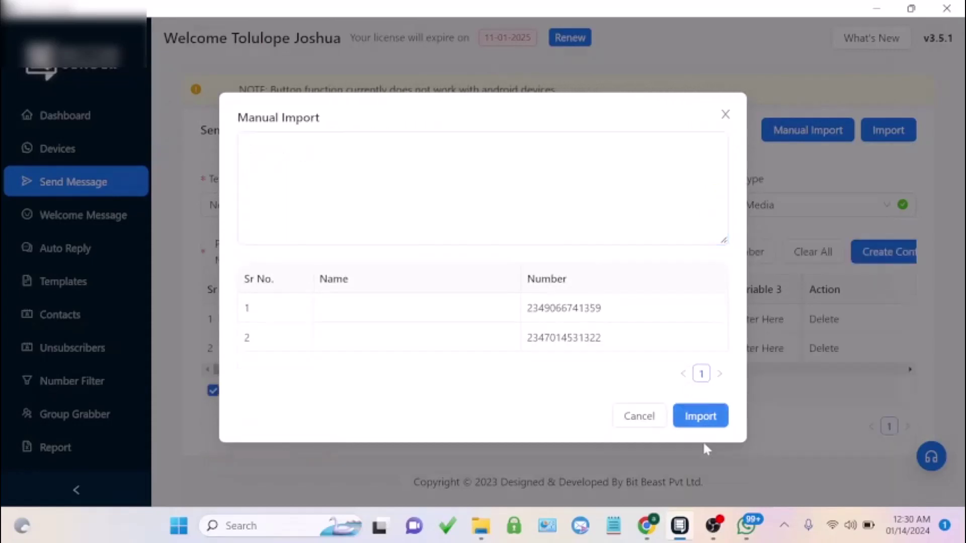